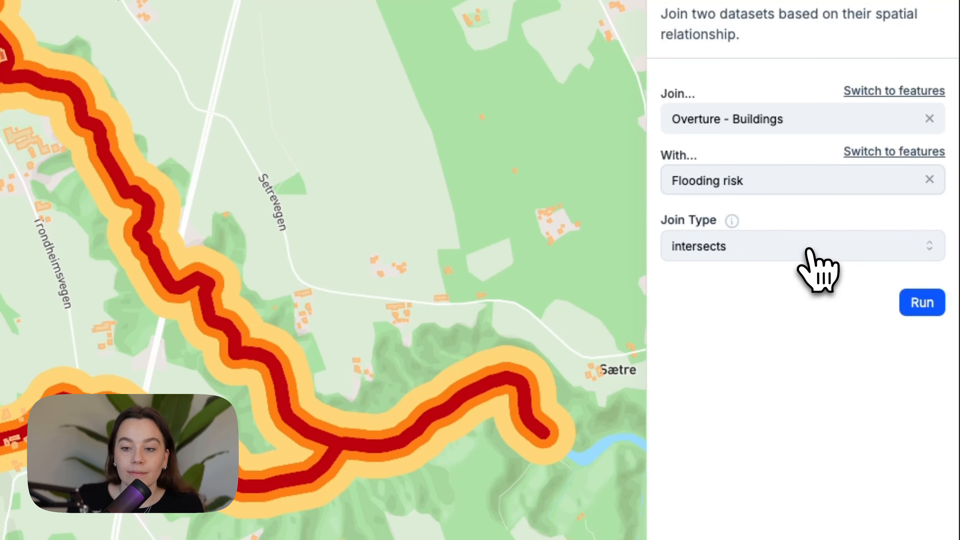
Run a spatial join of Overture - Buildings with Flooding risk using the intersects join type.
click(703, 244)
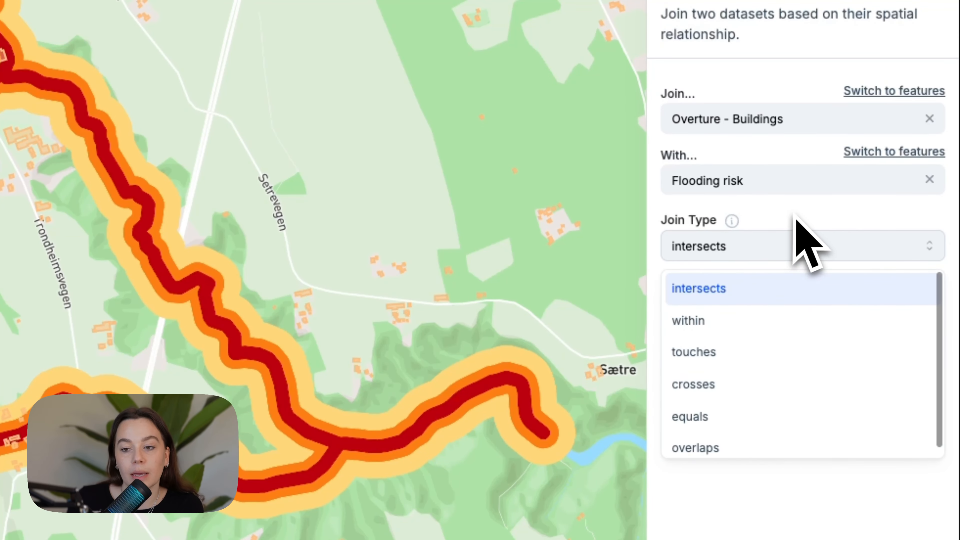
click(797, 242)
mouse_move(732, 229)
click(922, 303)
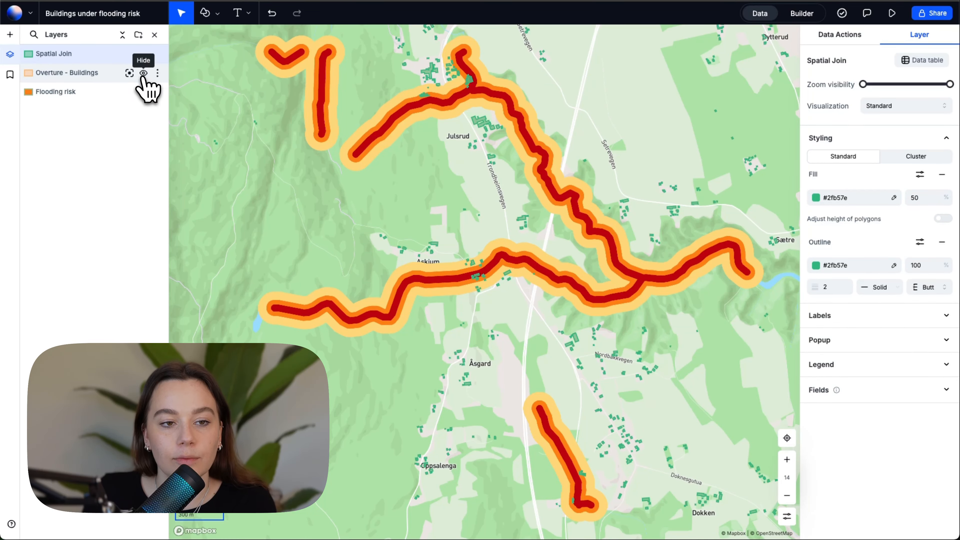
Hide the Overture - Buildings layer and open the data table of the Spatial Join layer.
click(143, 73)
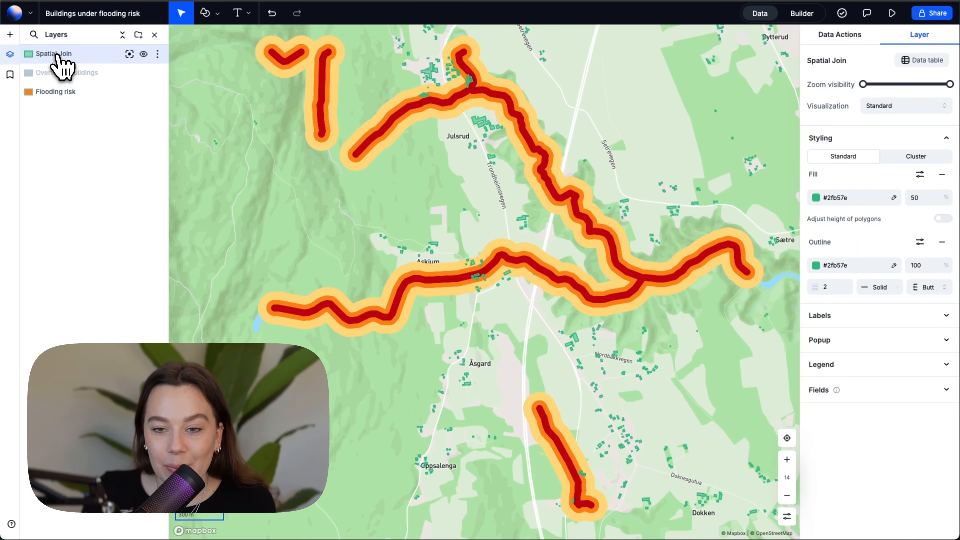
click(157, 54)
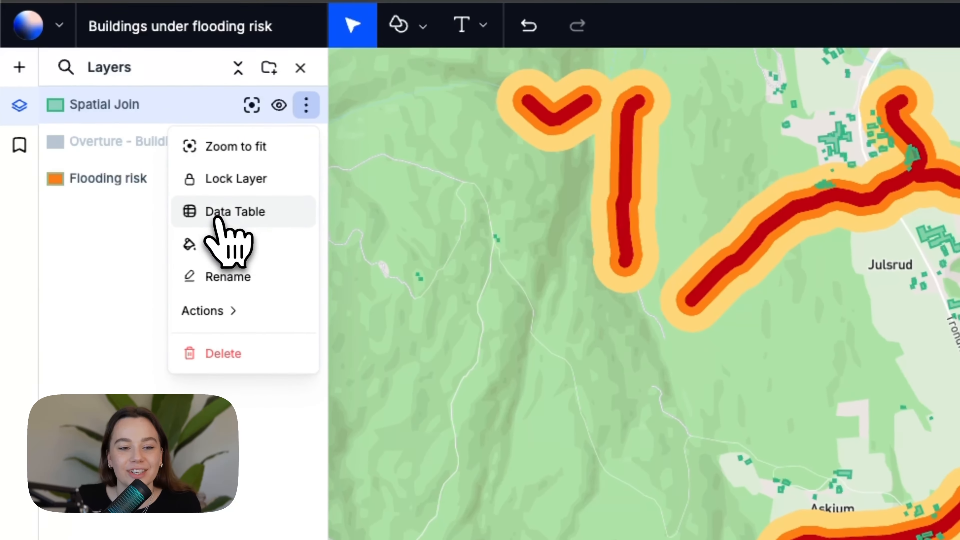
click(115, 108)
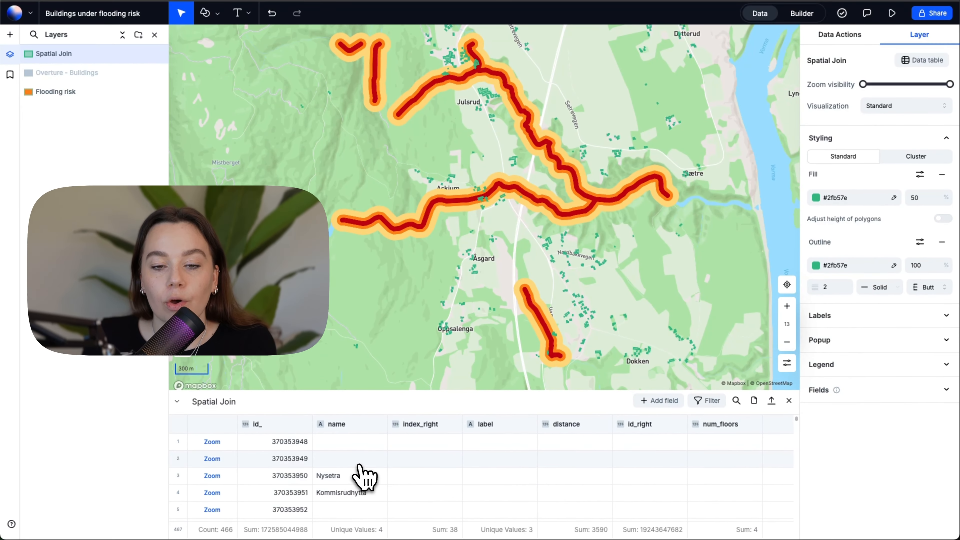
Examine the label and distance values of the joined buildings in the Spatial Join data table.
scroll(361, 461, down, 10)
scroll(487, 469, up, 10)
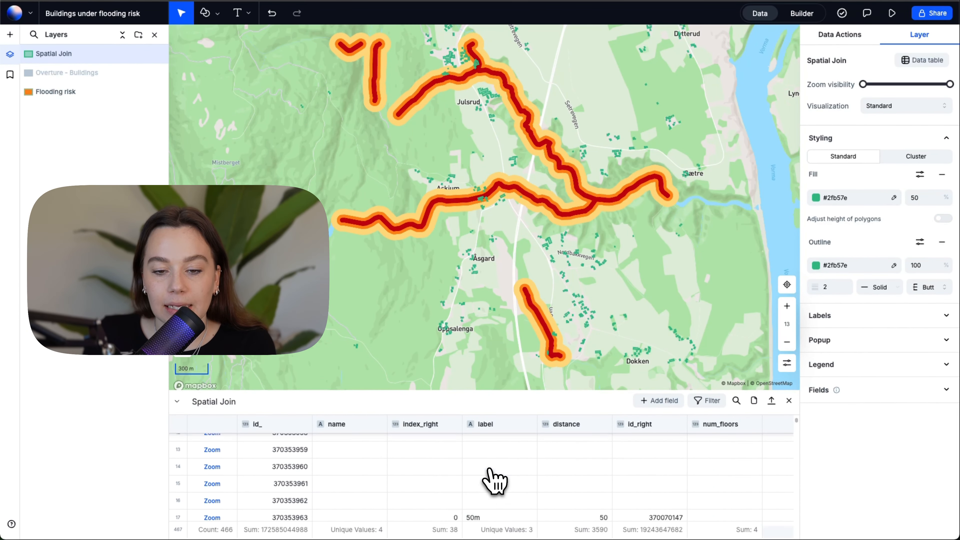
scroll(542, 404, down, 3)
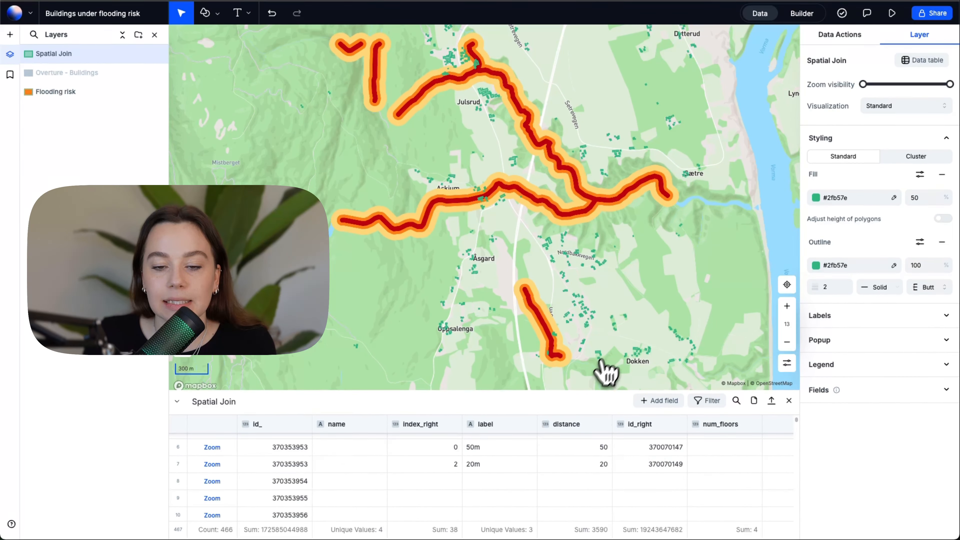
scroll(439, 476, up, 3)
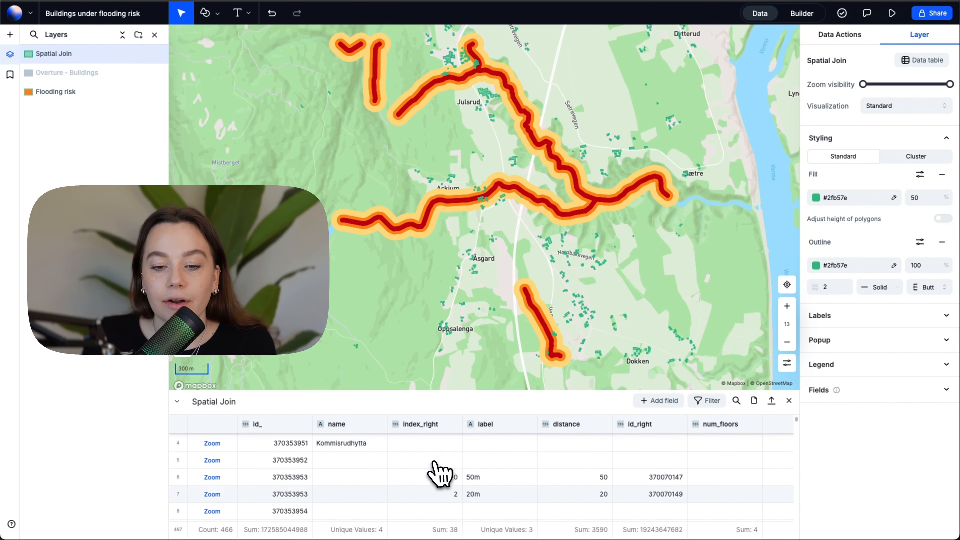
scroll(491, 487, down, 8)
scroll(491, 486, up, 10)
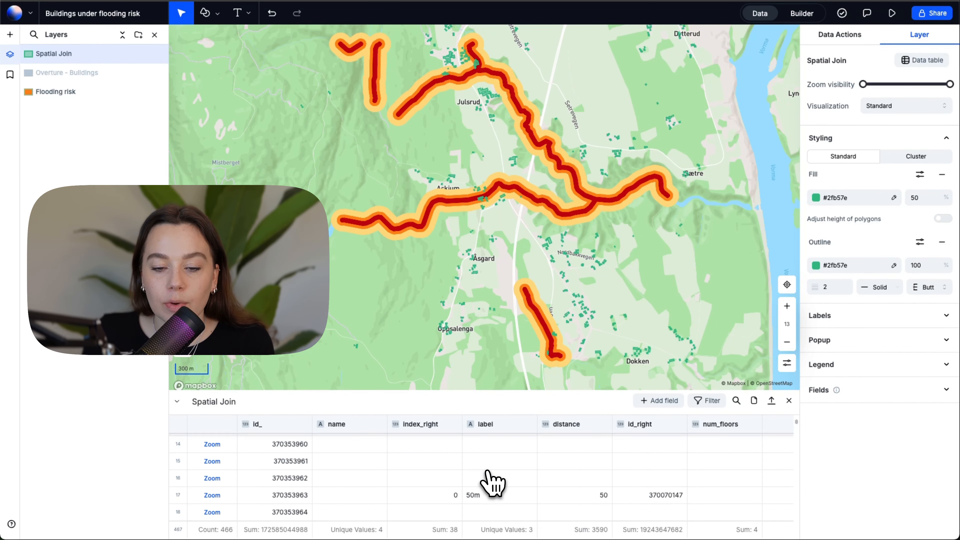
Filter the Spatial Join table to rows whose distance is greater than 1.
click(707, 401)
click(565, 334)
click(544, 355)
click(668, 335)
click(642, 355)
click(589, 353)
text(1)
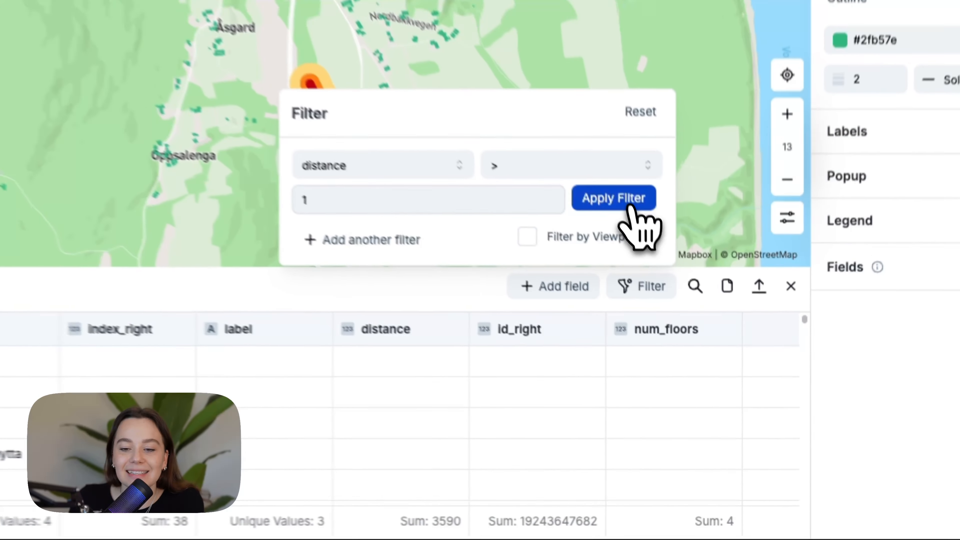
click(680, 355)
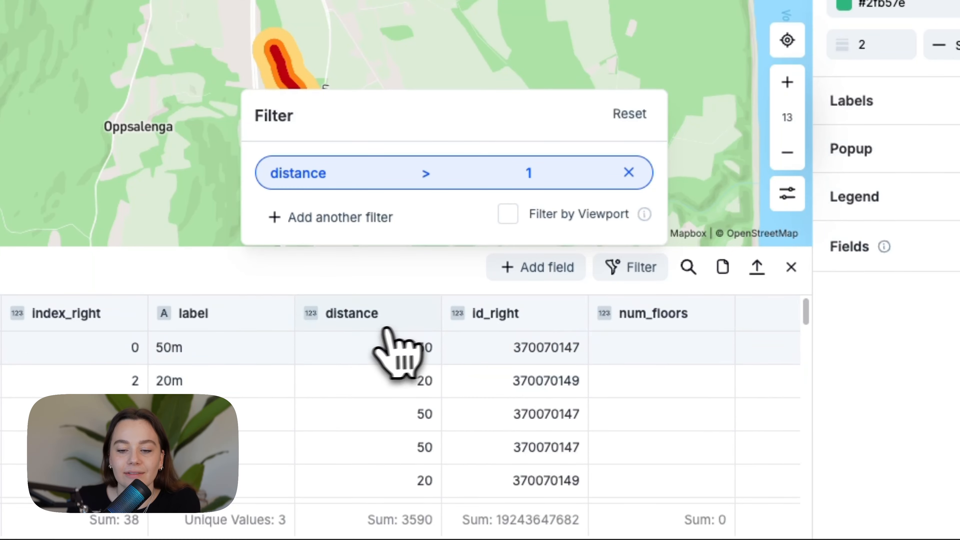
Select all filtered rows of the Spatial Join table and copy them to a new layer.
scroll(362, 386, down, 10)
scroll(361, 389, down, 5)
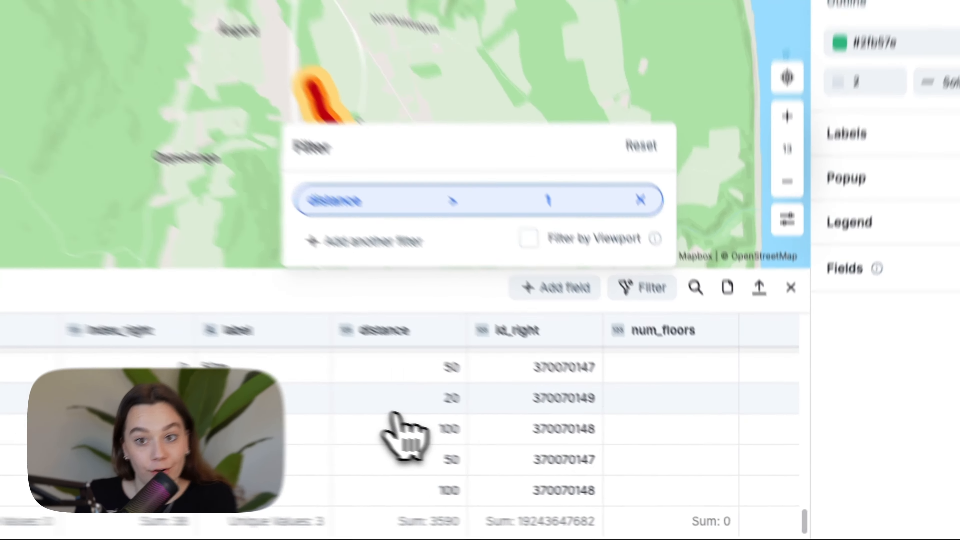
scroll(366, 397, up, 10)
scroll(457, 457, up, 5)
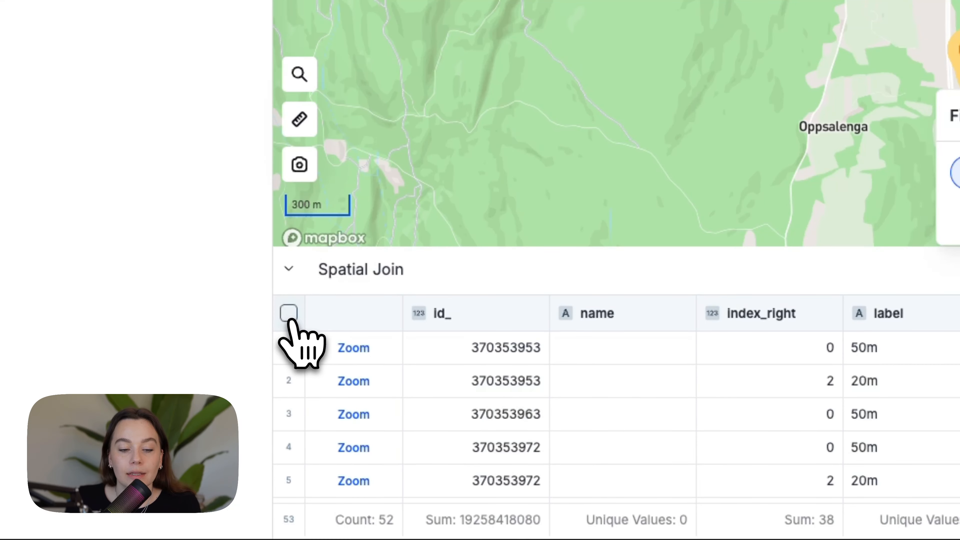
click(289, 313)
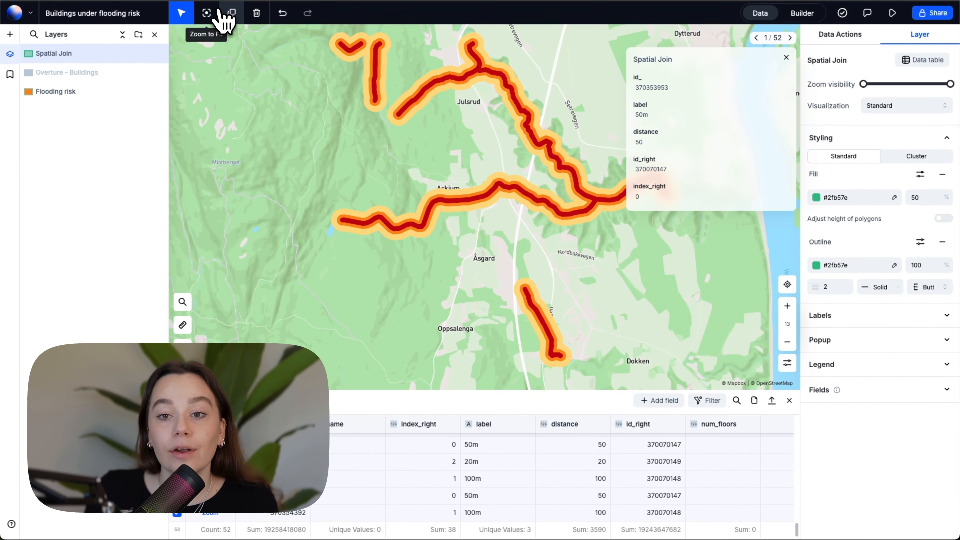
click(237, 13)
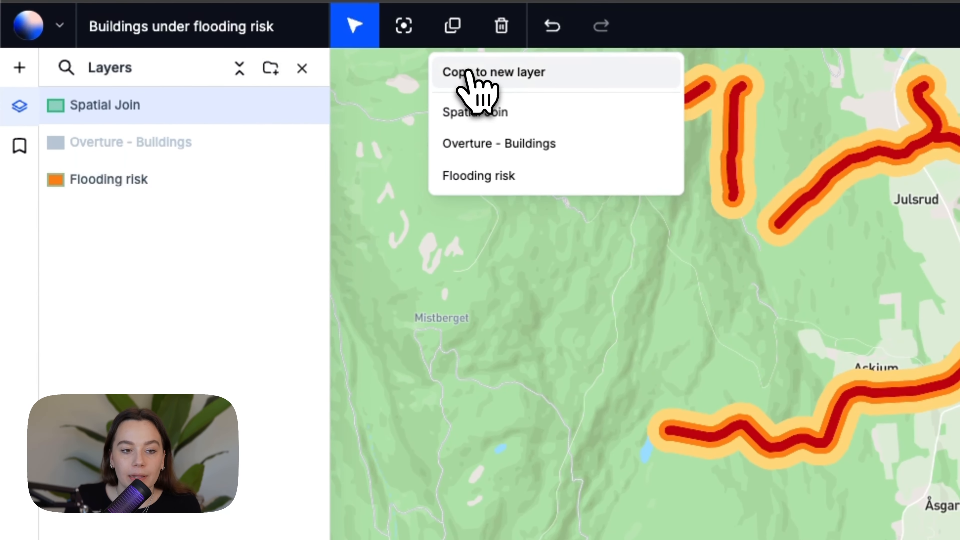
click(236, 37)
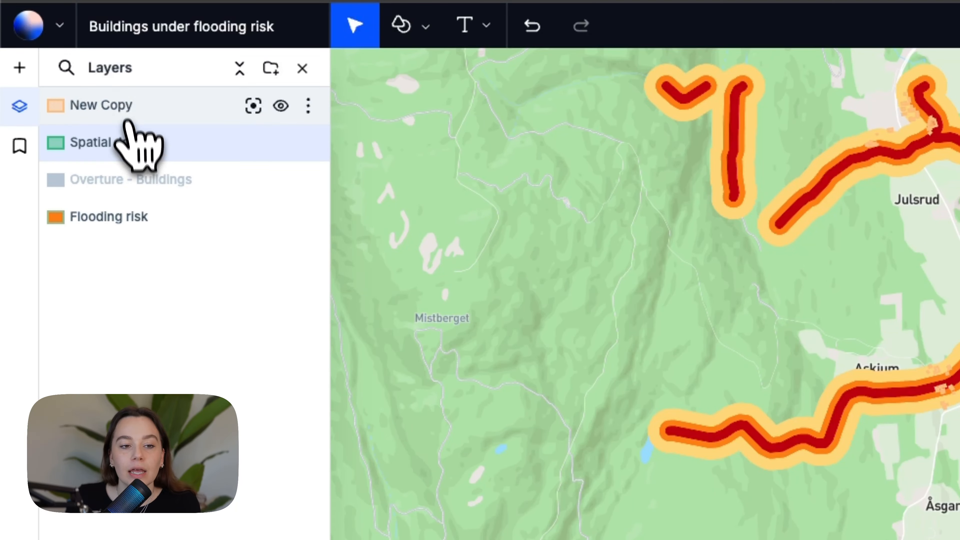
Select the New Copy layer, hide the Spatial Join layer, and inspect the copied buildings along the flood zones.
click(126, 107)
click(280, 143)
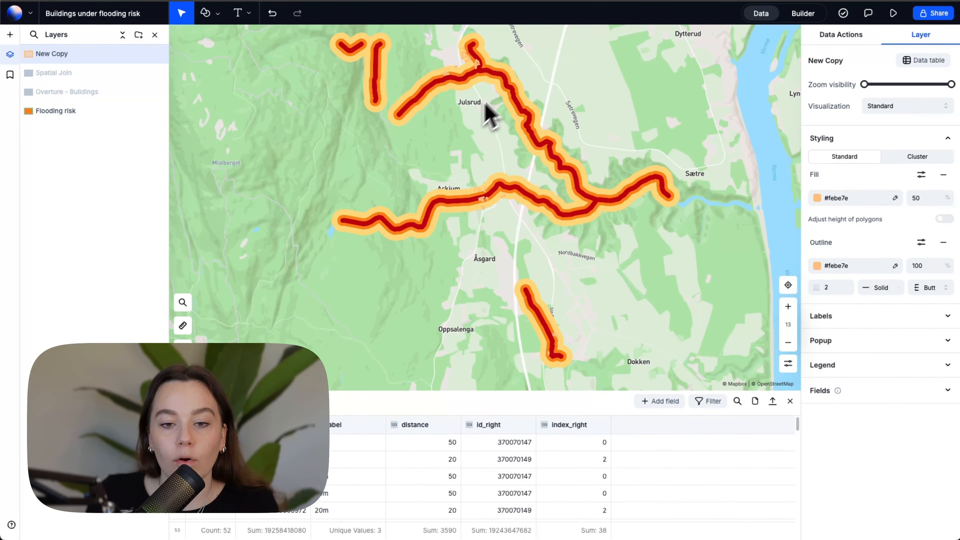
scroll(559, 137, up, 3)
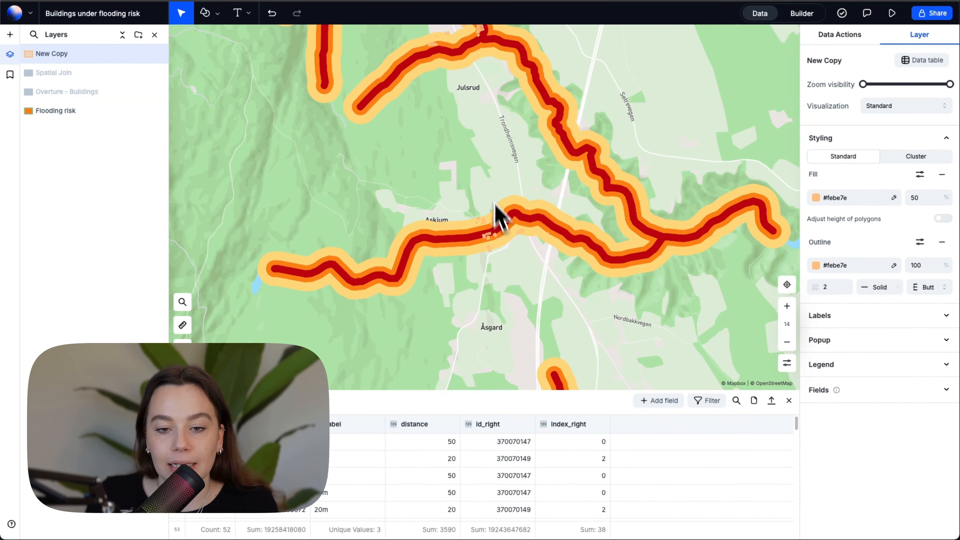
scroll(595, 284, down, 5)
scroll(529, 246, up, 5)
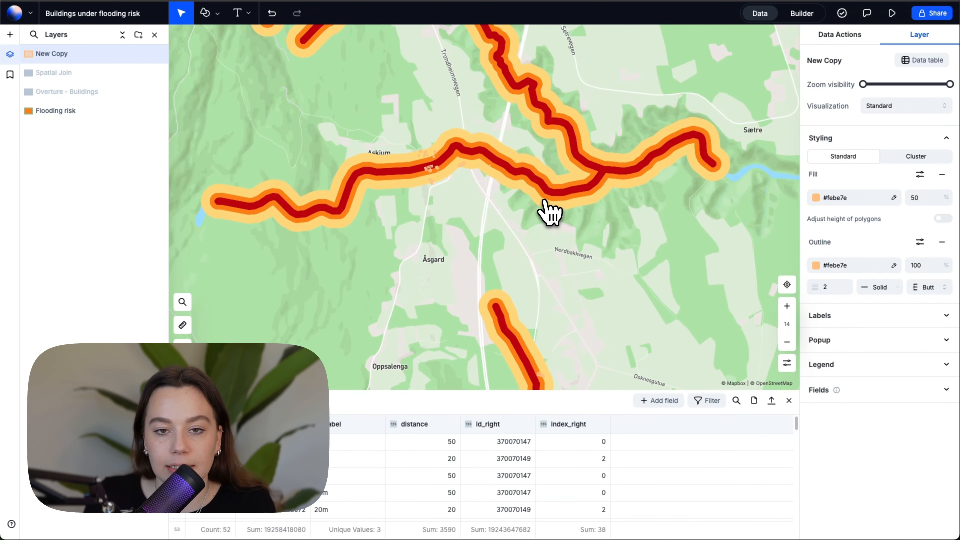
drag(544, 200, 539, 225)
scroll(544, 202, down, 1)
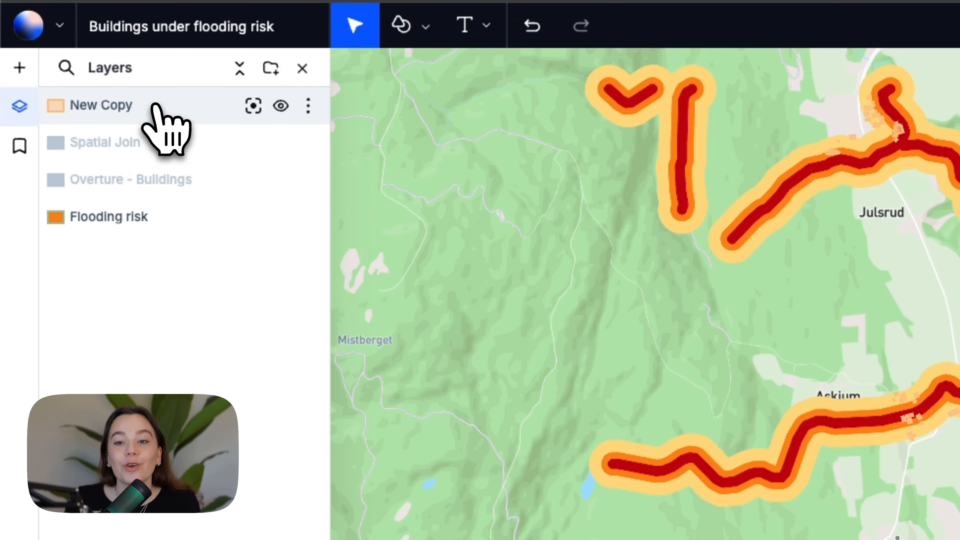
Style the fill of the New Copy layer by the distance field.
click(308, 106)
click(277, 254)
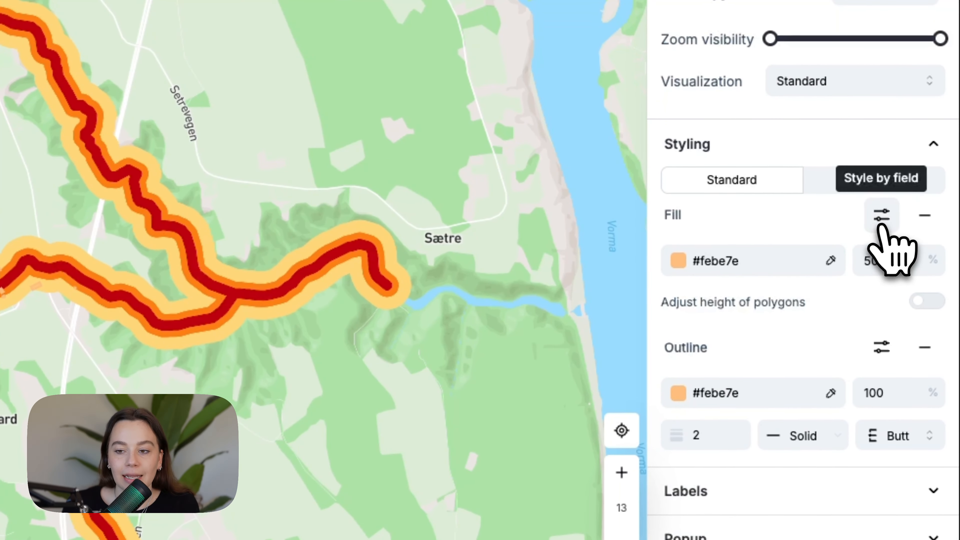
click(888, 207)
click(842, 257)
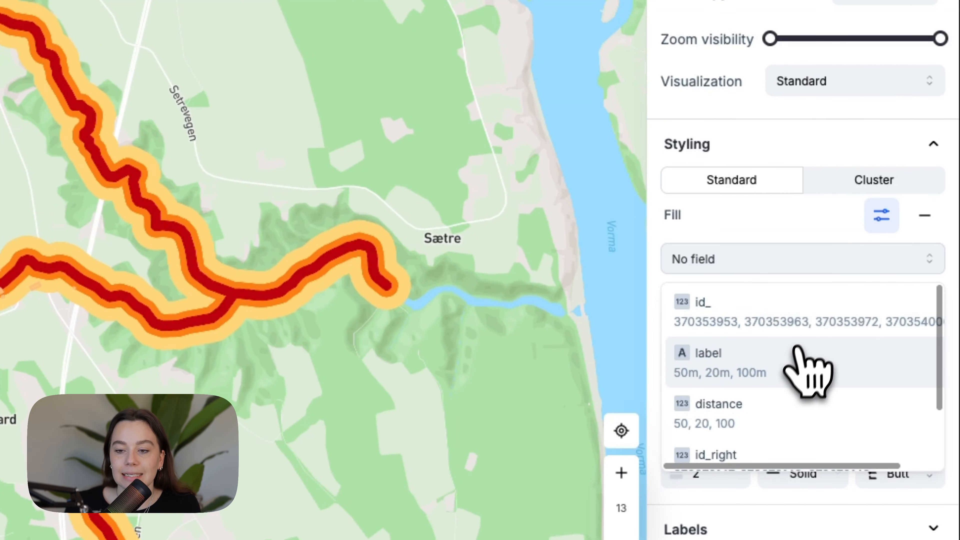
click(779, 405)
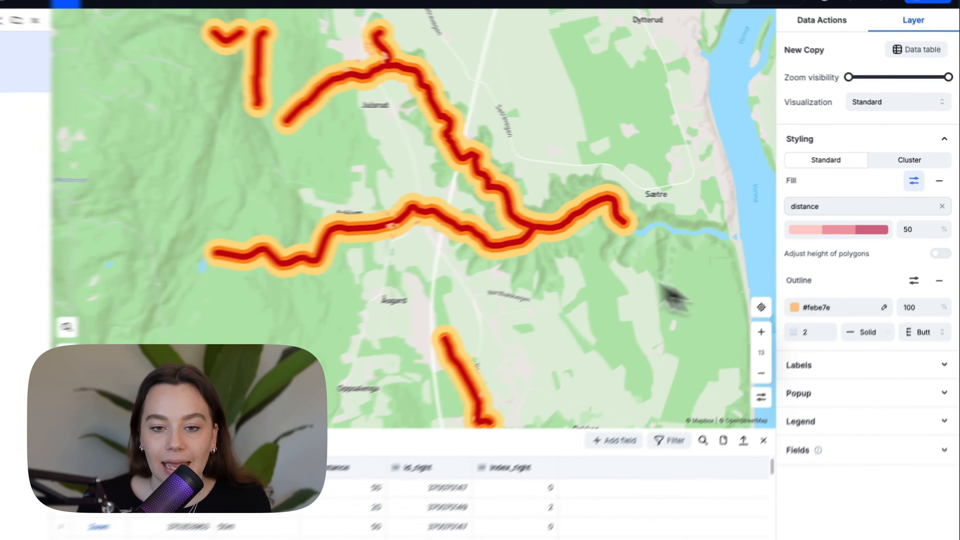
Apply the diverging teal-yellow-pink palette to the building fill and set its opacity to 100%.
scroll(455, 210, up, 5)
scroll(513, 229, up, 10)
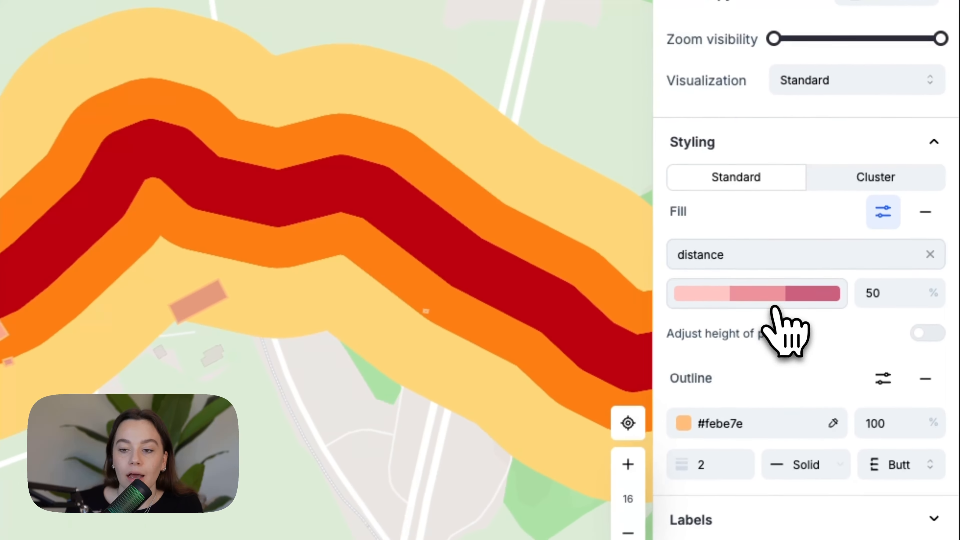
click(861, 218)
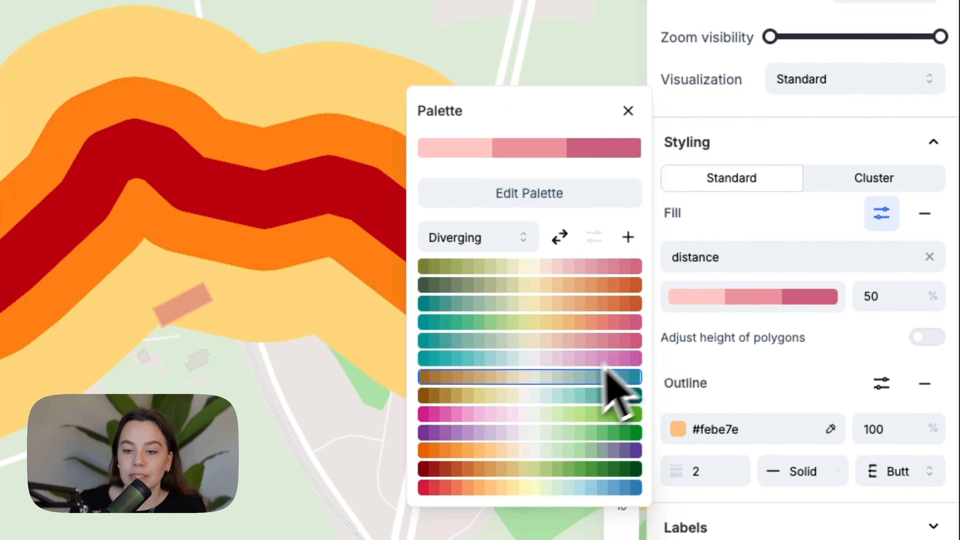
click(559, 323)
double_click(871, 296)
text(100)
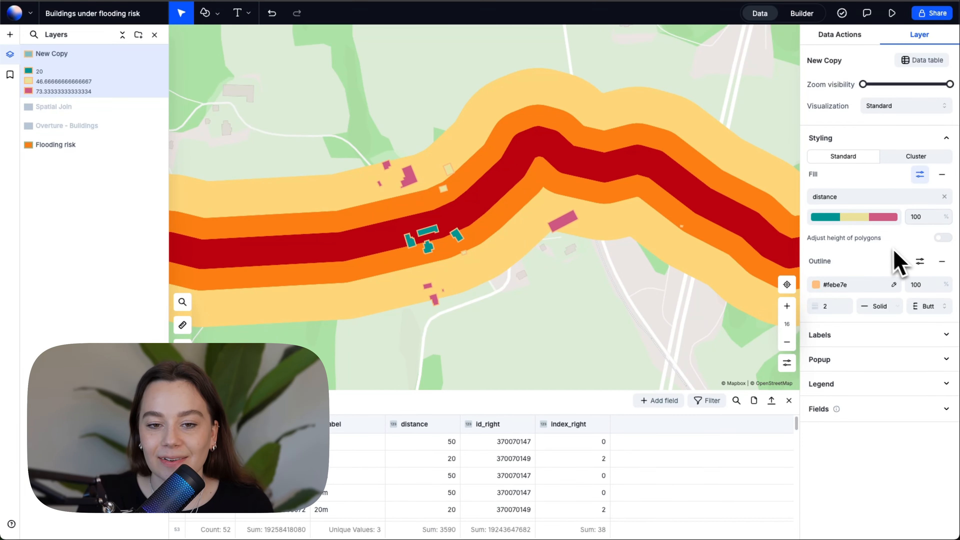
Change the middle colour of the fill palette to green #40c057 and remove the buildings' outline.
click(871, 221)
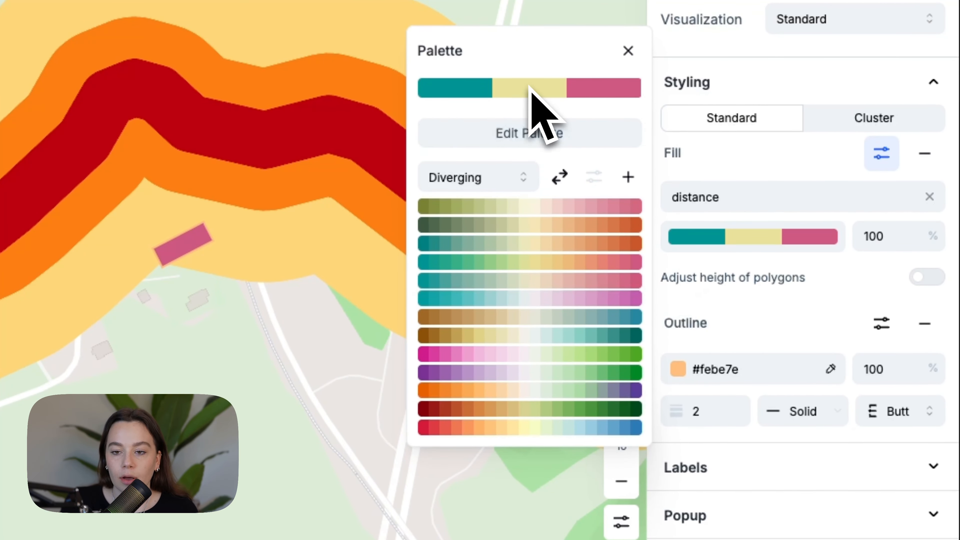
click(509, 138)
click(423, 294)
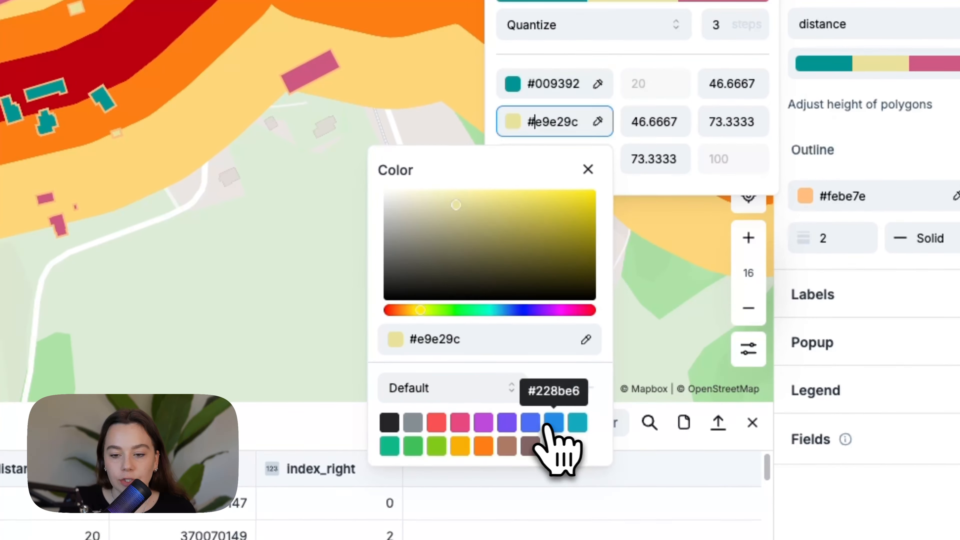
click(469, 536)
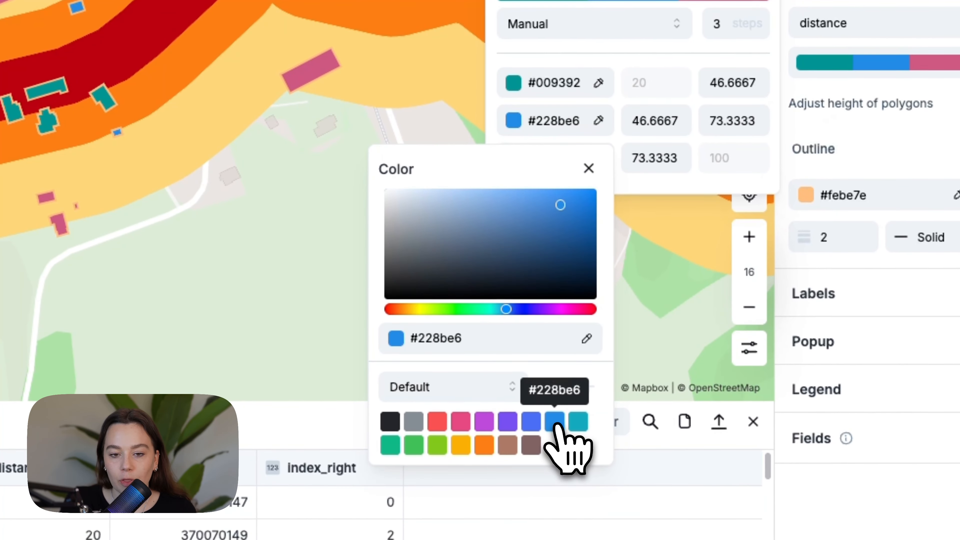
click(461, 445)
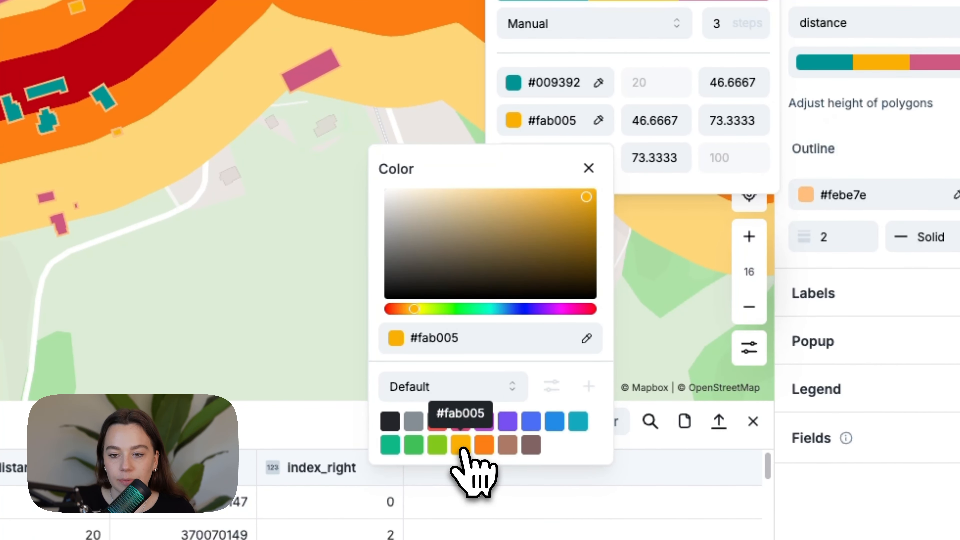
click(414, 446)
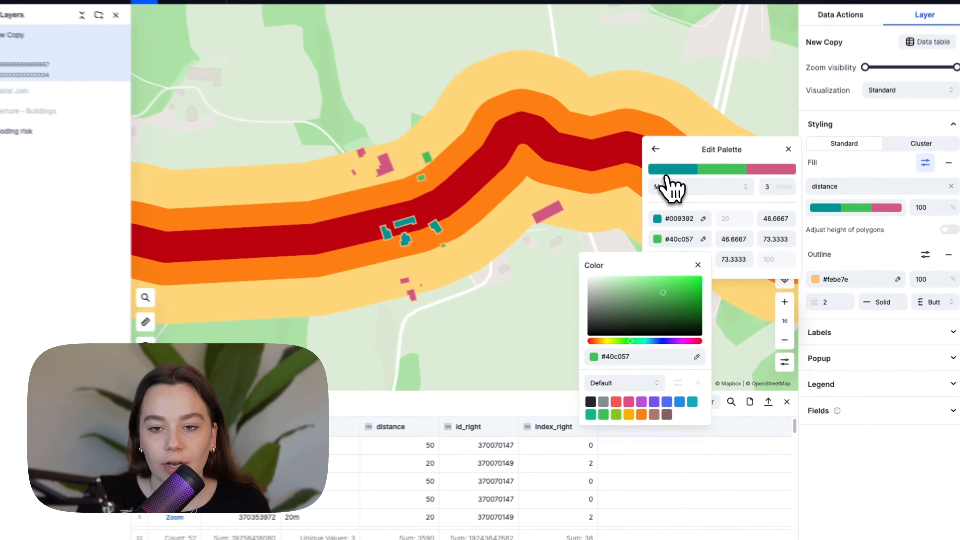
click(666, 168)
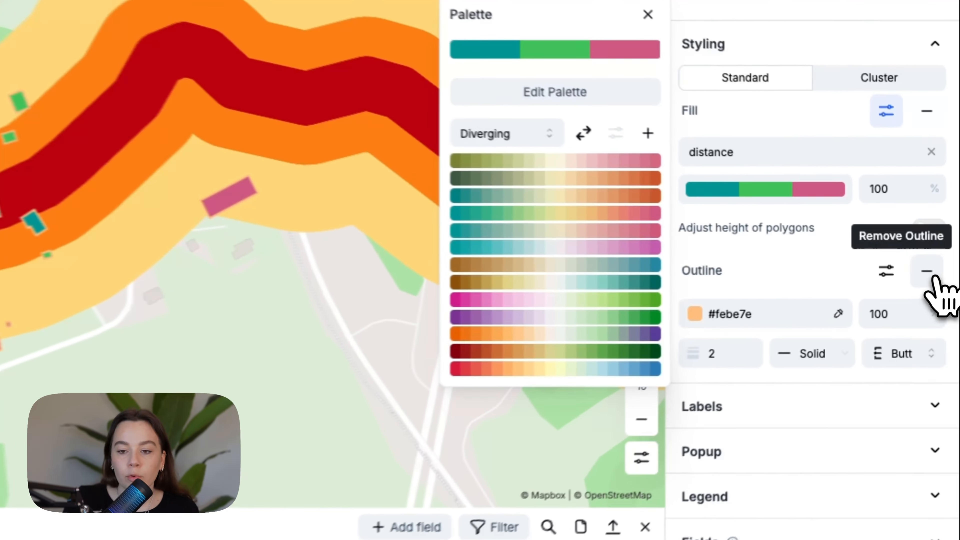
click(932, 279)
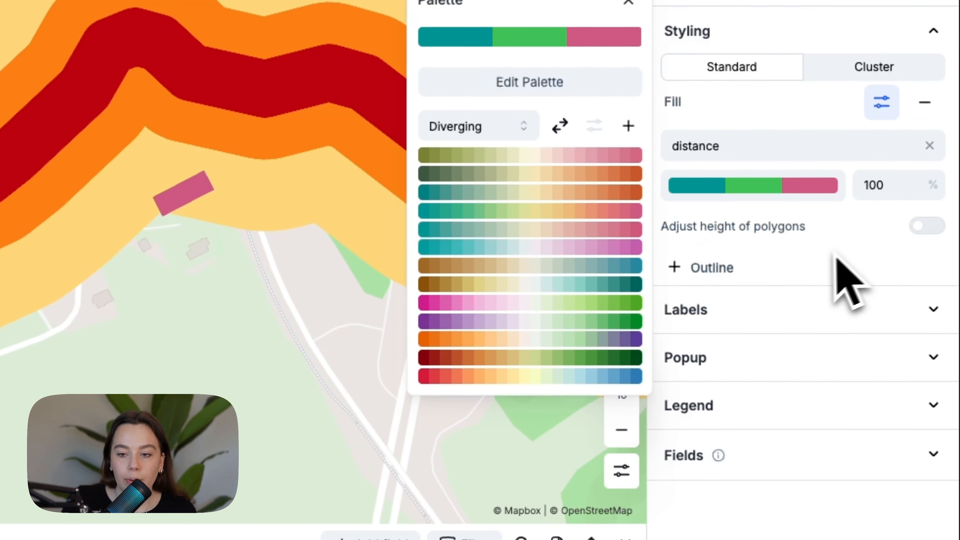
Label the buildings in the New Copy layer with text from the label field.
click(718, 310)
scroll(717, 340, down, 4)
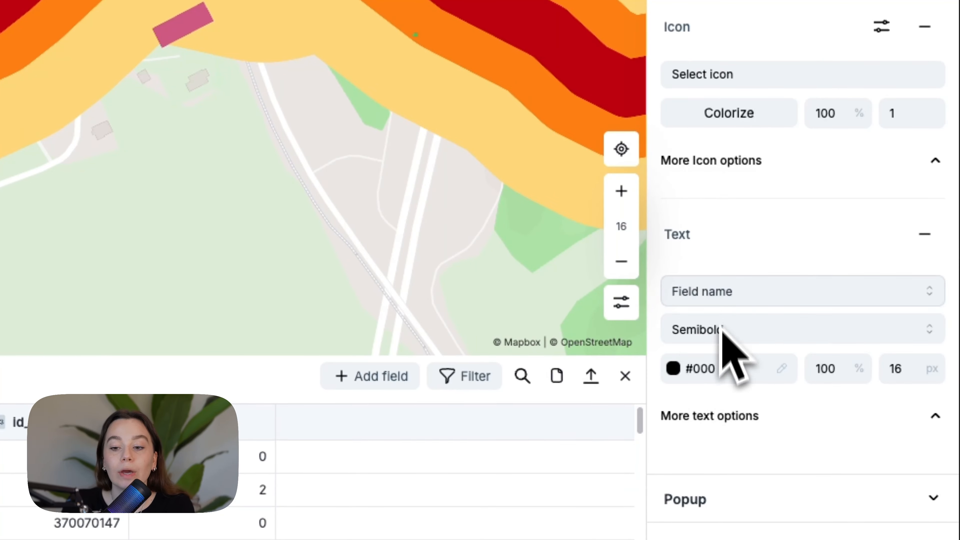
click(718, 292)
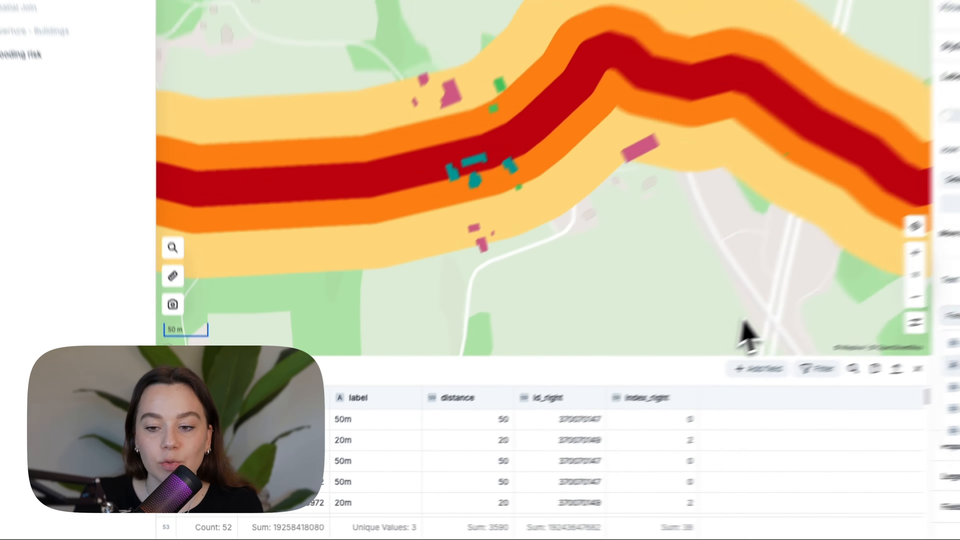
click(846, 374)
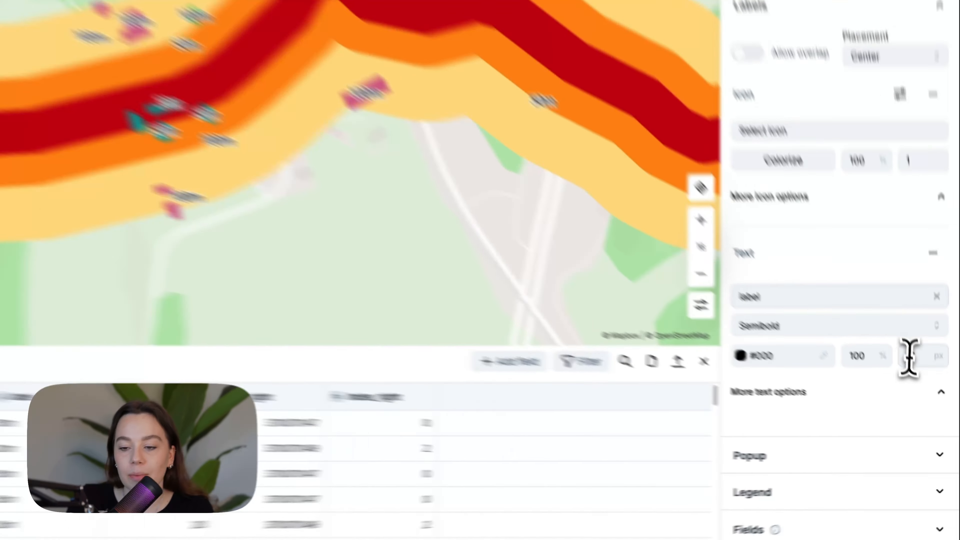
Reduce the building label text size to 14 px.
click(933, 396)
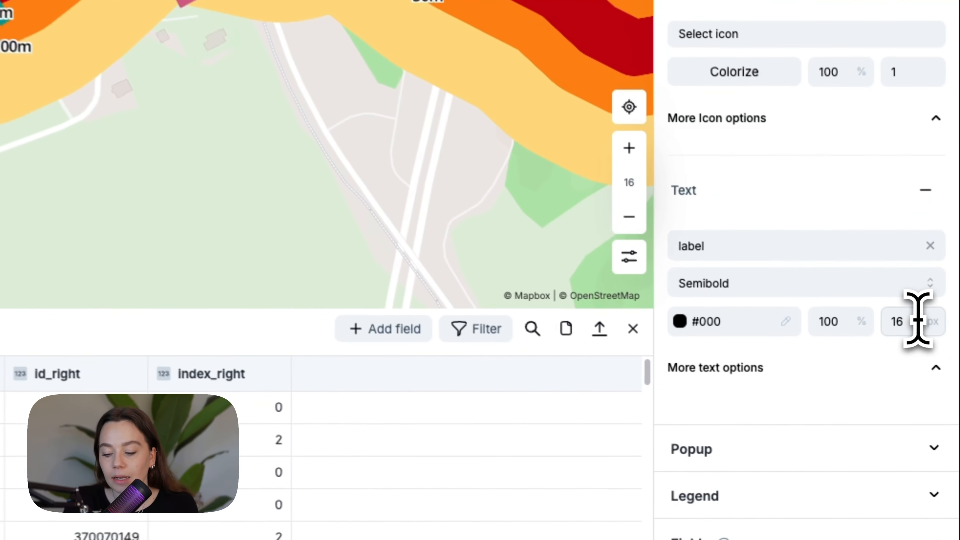
key(Down)
key(Down)
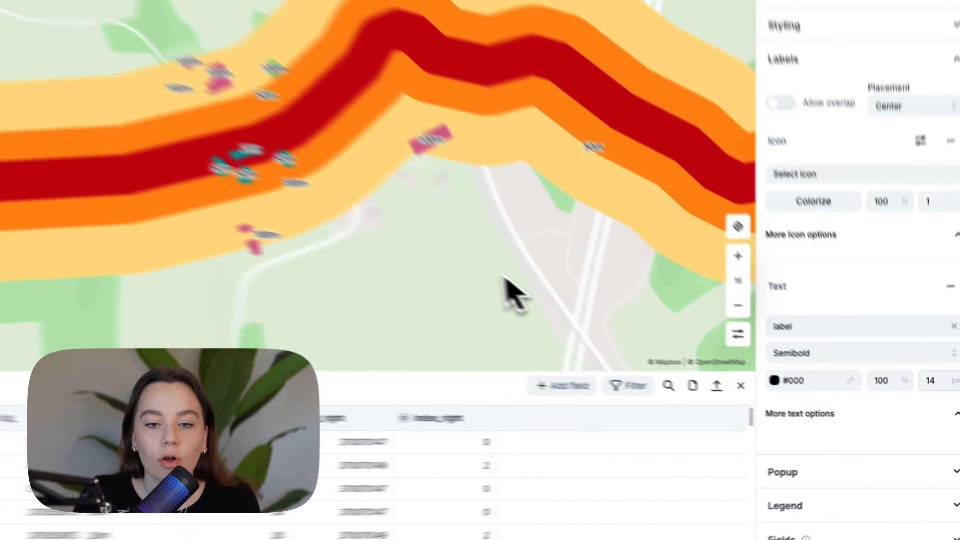
Examine the labelled and coloured buildings up close, and survey them along all the flooding risk zones.
scroll(445, 228, up, 5)
scroll(446, 229, up, 3)
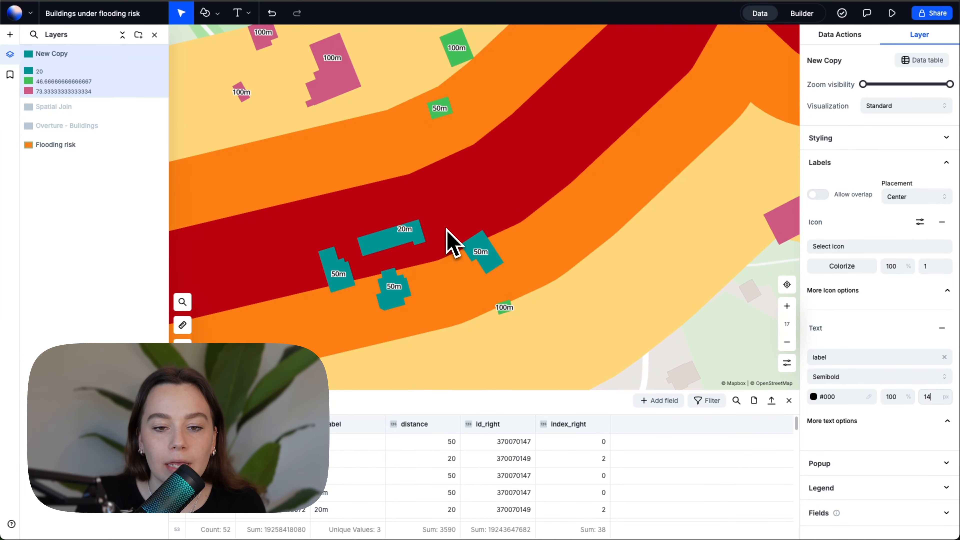
scroll(393, 265, down, 4)
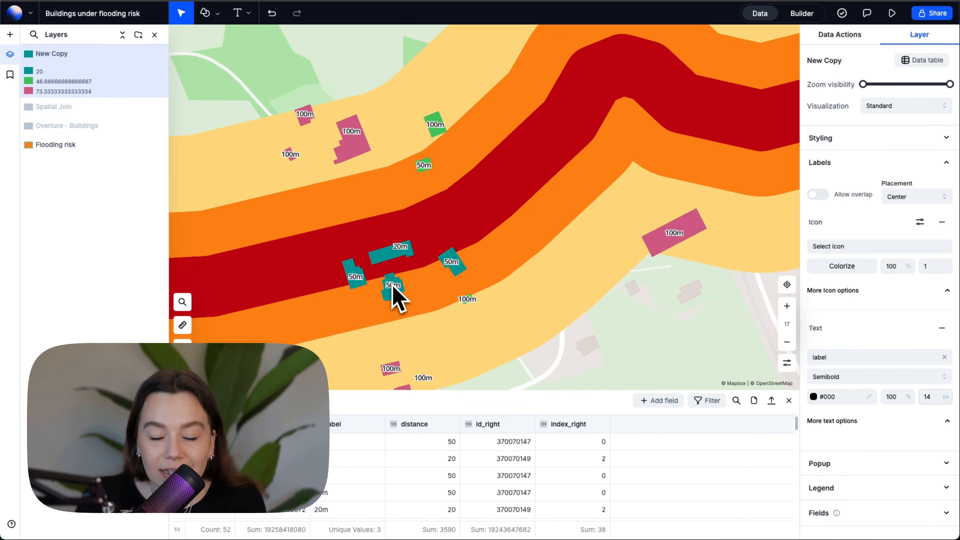
scroll(393, 298, down, 6)
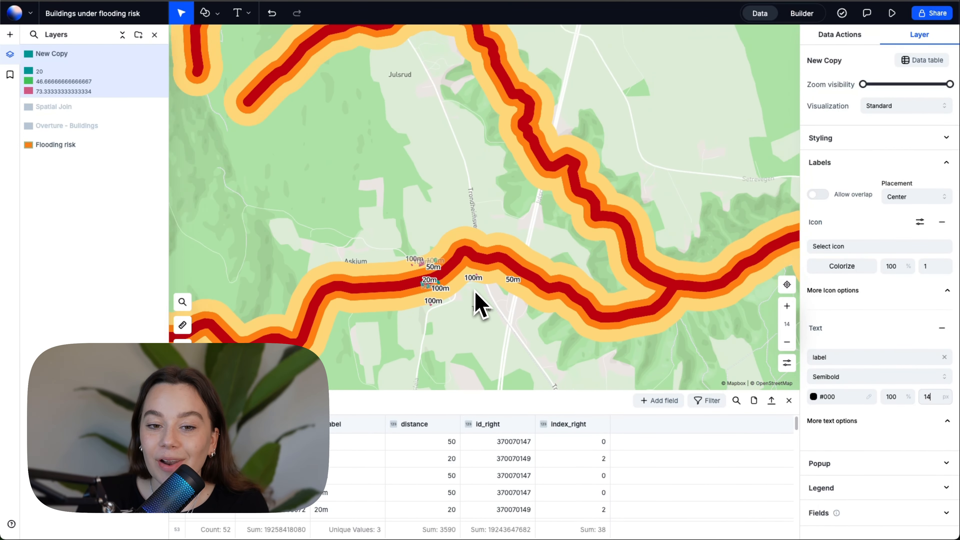
scroll(475, 291, down, 3)
scroll(444, 264, up, 2)
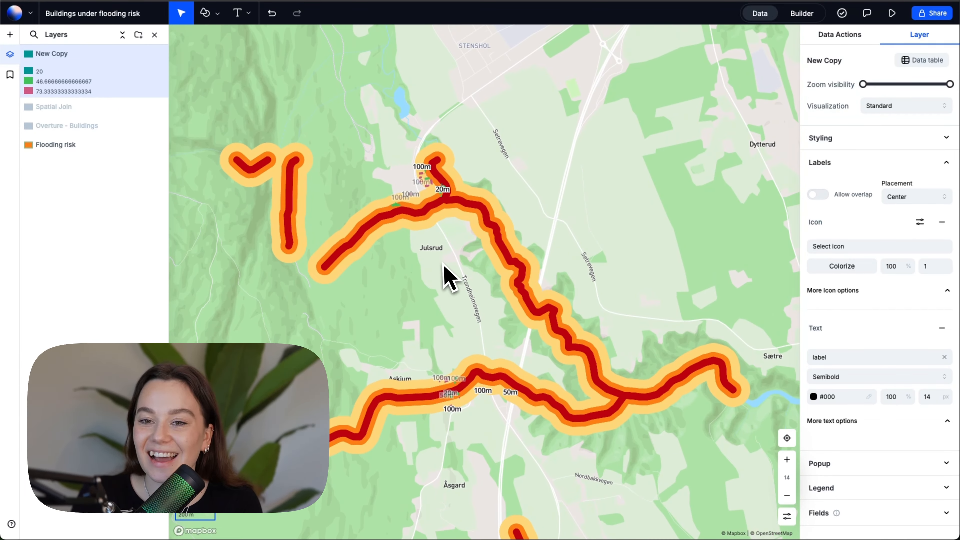
drag(442, 260, 436, 239)
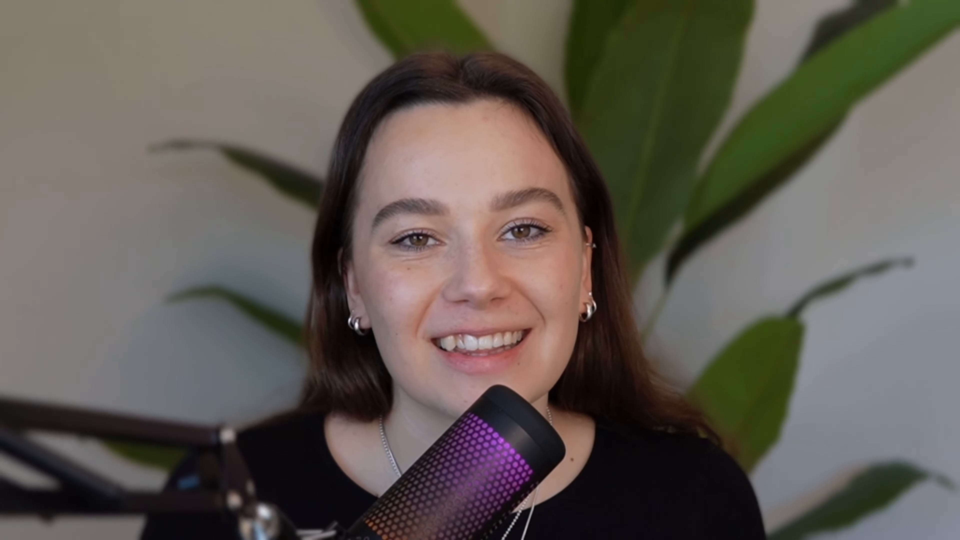